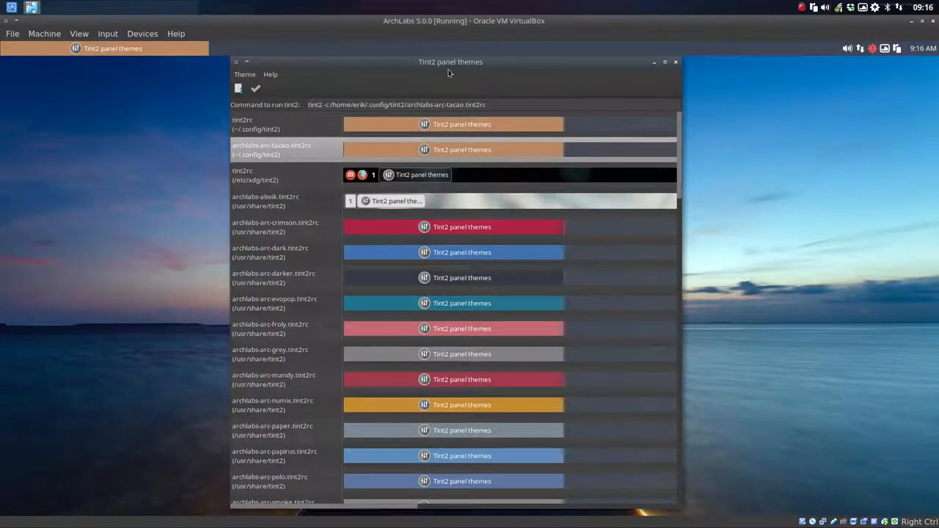
Step: Close the Tint2 panel themes window and bring up the desktop menu
{"action": "left_click", "coordinate": [676, 62]}
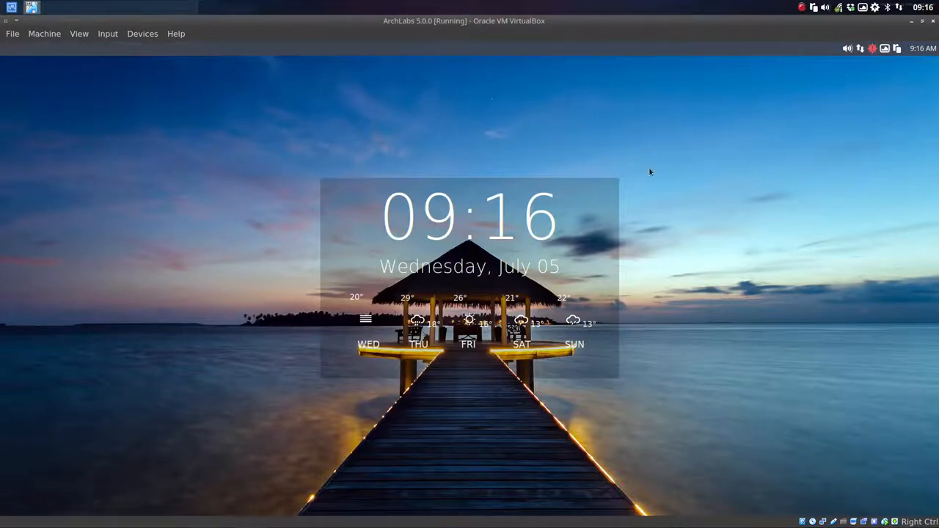
{"action": "right_click", "coordinate": [682, 44]}
{"action": "mouse_move", "coordinate": [706, 260]}
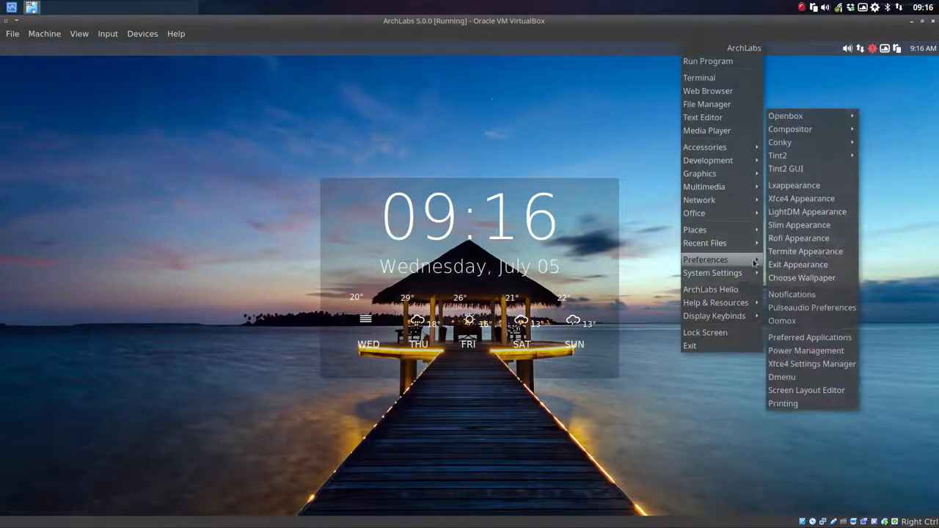
Step: Launch LXAppearance and a File Manager window, arranging them side by side
{"action": "left_click", "coordinate": [795, 185]}
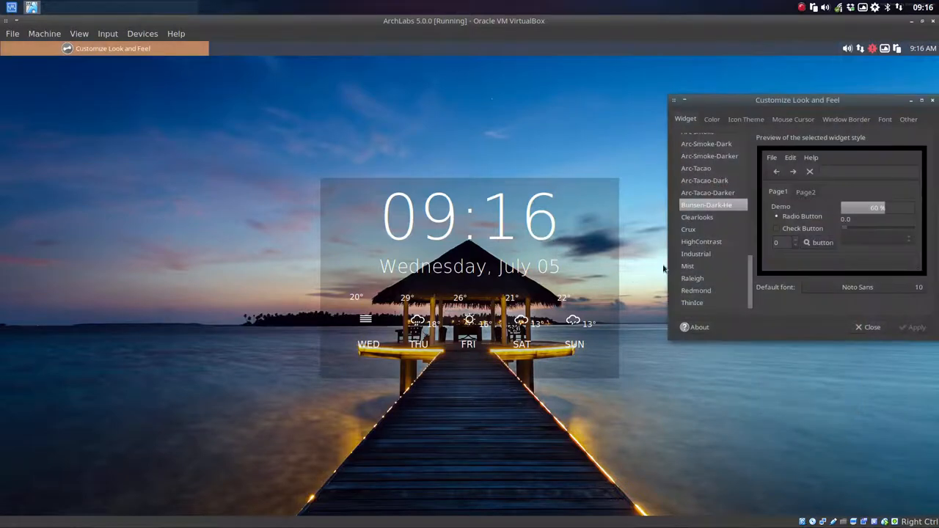
{"action": "mouse_move", "coordinate": [810, 99]}
{"action": "left_mouse_down"}
{"action": "mouse_move", "coordinate": [209, 119]}
{"action": "mouse_move", "coordinate": [329, 140]}
{"action": "mouse_move", "coordinate": [243, 136]}
{"action": "left_mouse_up"}
{"action": "right_click", "coordinate": [524, 46]}
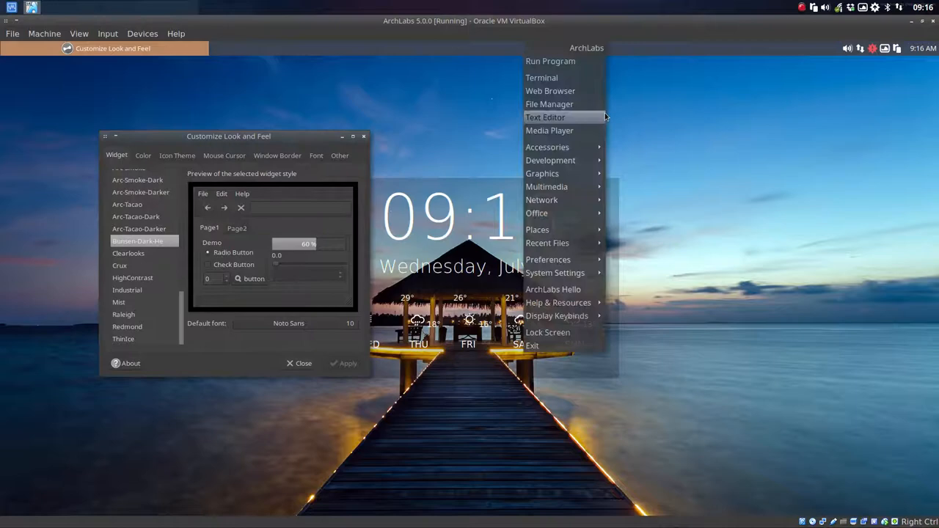
{"action": "left_click", "coordinate": [557, 104]}
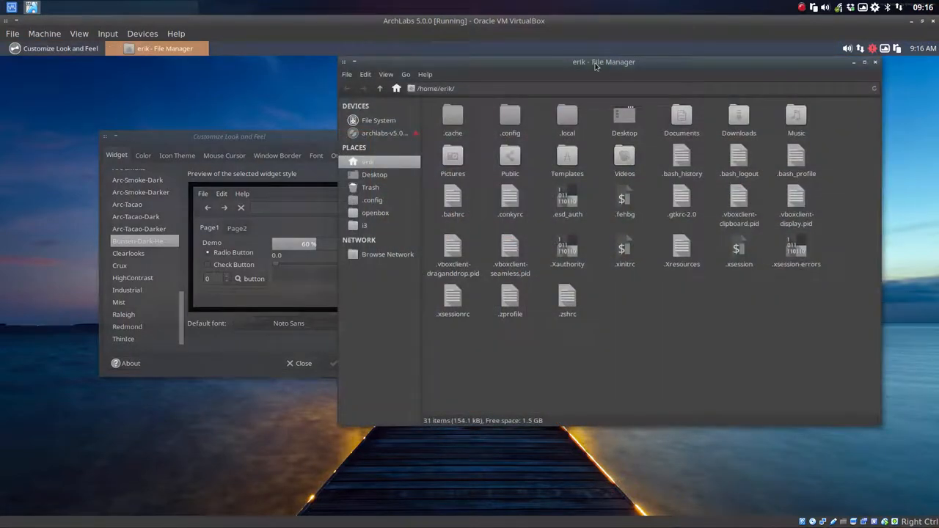
{"action": "left_click_drag", "start_coordinate": [596, 66], "coordinate": [659, 109]}
Step: Hide the dotfiles in the home folder and choose Arc-Tacao-Dark as the widget theme
{"action": "left_click", "coordinate": [266, 139]}
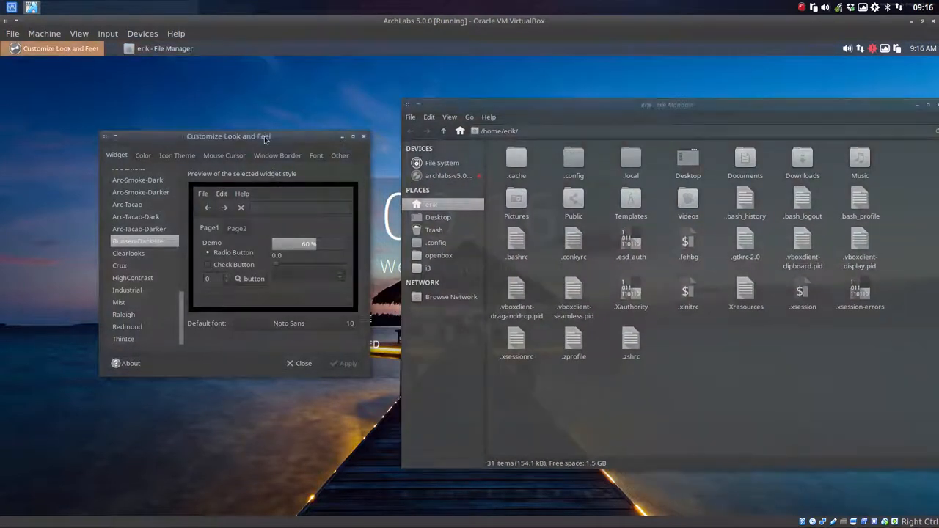
{"action": "left_click", "coordinate": [662, 357]}
{"action": "key", "text": "ctrl+h"}
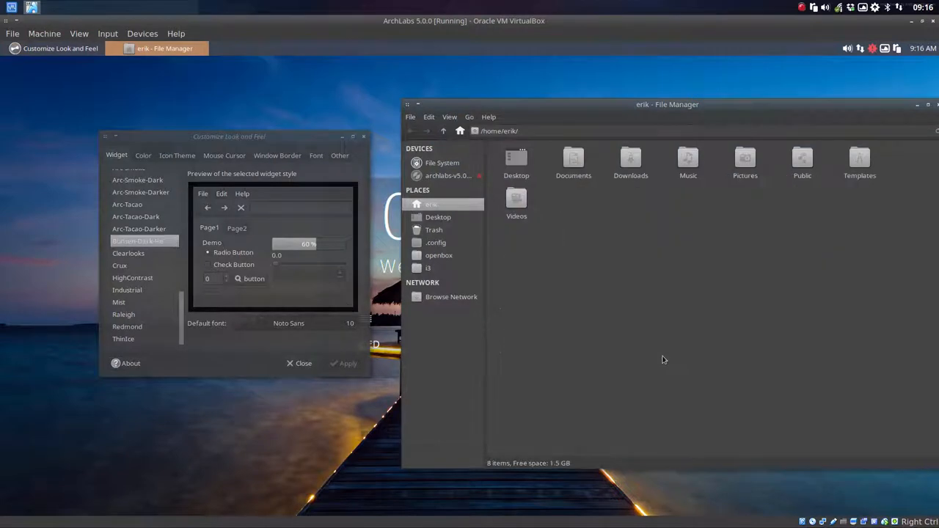
{"action": "left_click", "coordinate": [240, 140]}
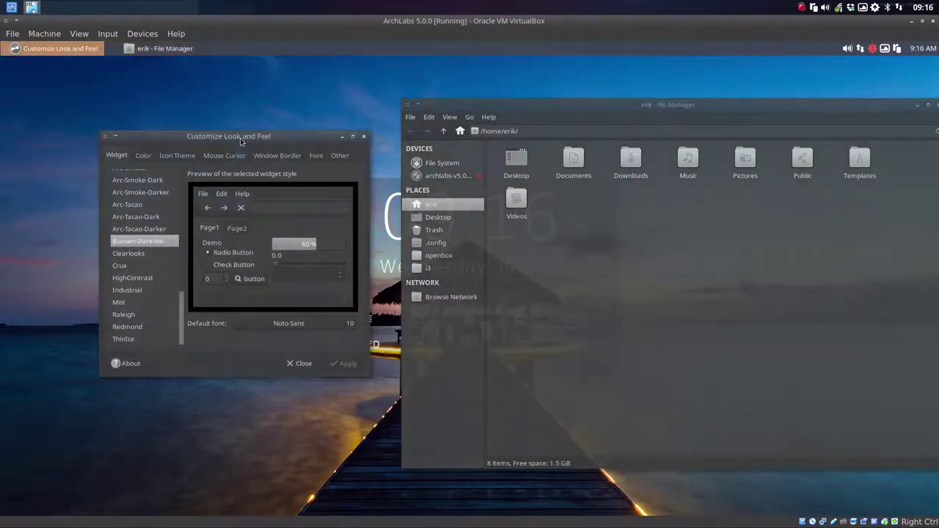
{"action": "left_click", "coordinate": [149, 231]}
{"action": "left_click", "coordinate": [152, 288]}
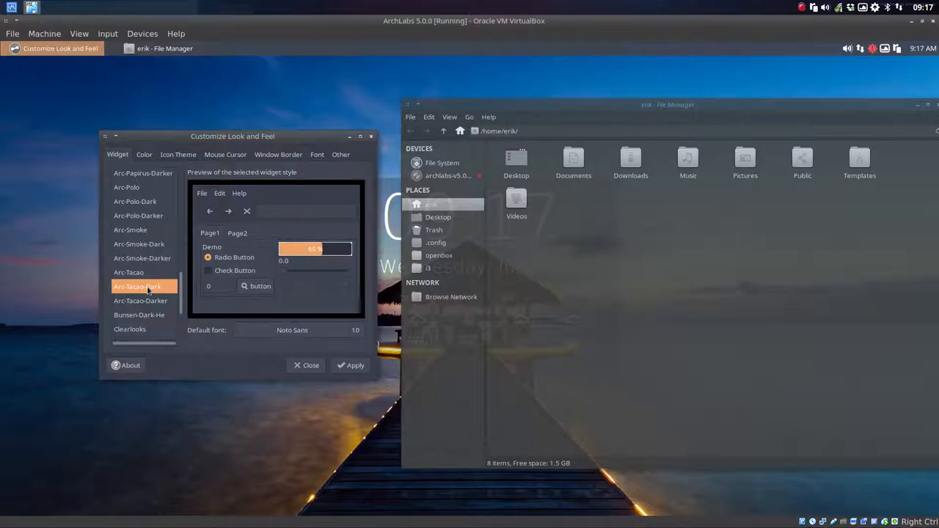
Step: Raise the default font Noto Sans from size 10 to 11
{"action": "left_click", "coordinate": [358, 335]}
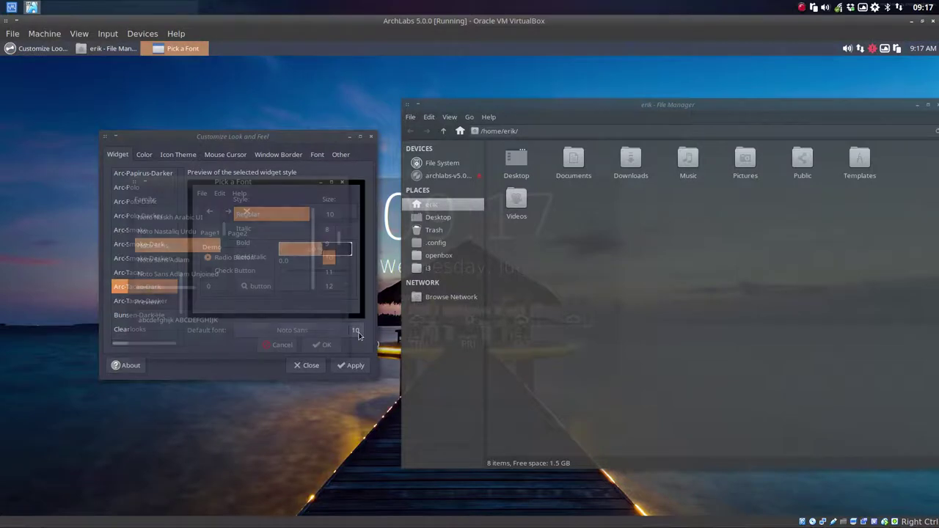
{"action": "left_click", "coordinate": [331, 273]}
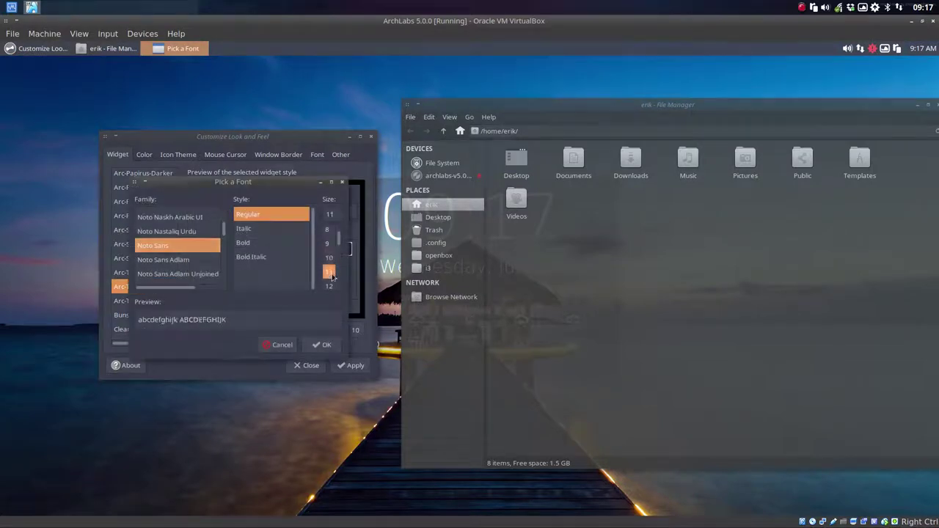
{"action": "left_click", "coordinate": [323, 345]}
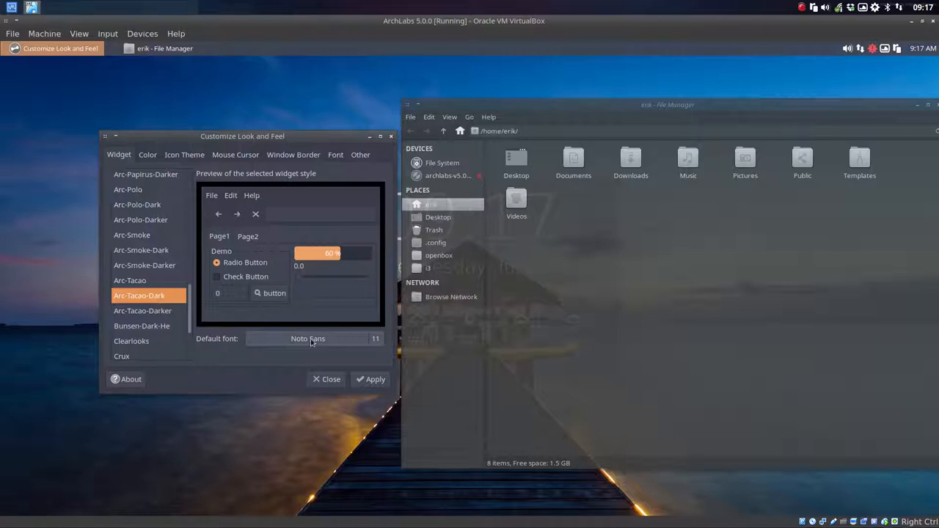
Step: Choose Sardi Mono Vertexed as the icon theme after previewing Sardi Mono Numix
{"action": "left_click", "coordinate": [153, 158]}
{"action": "left_click", "coordinate": [188, 159]}
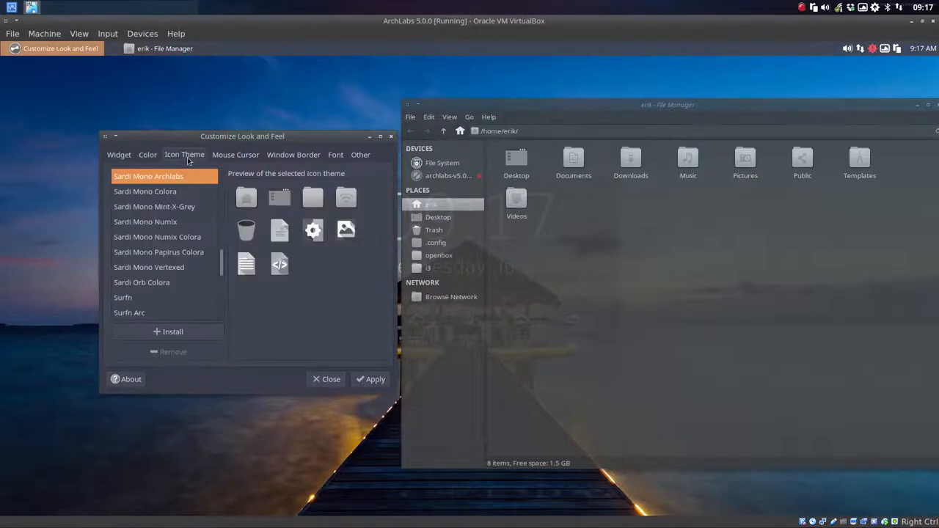
{"action": "scroll", "coordinate": [177, 220], "scroll_direction": "up", "scroll_amount": 3}
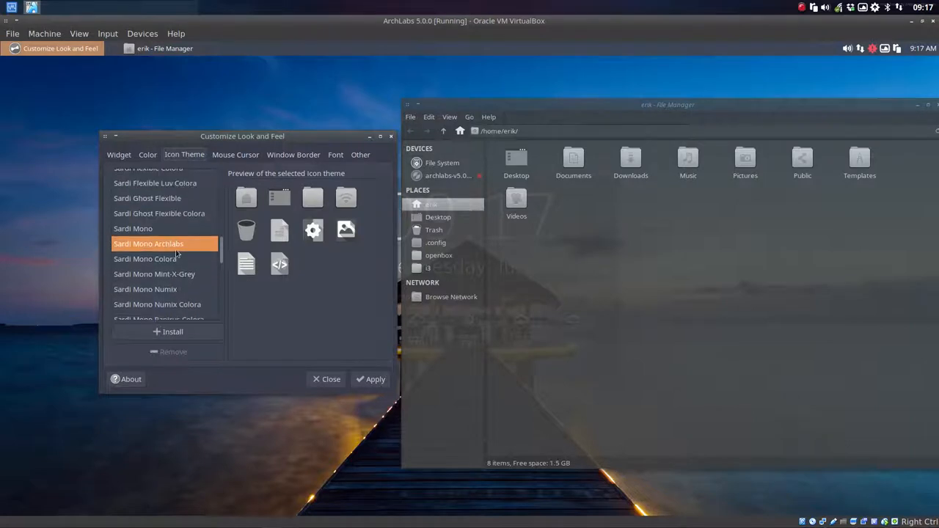
{"action": "scroll", "coordinate": [171, 296], "scroll_direction": "down", "scroll_amount": 2}
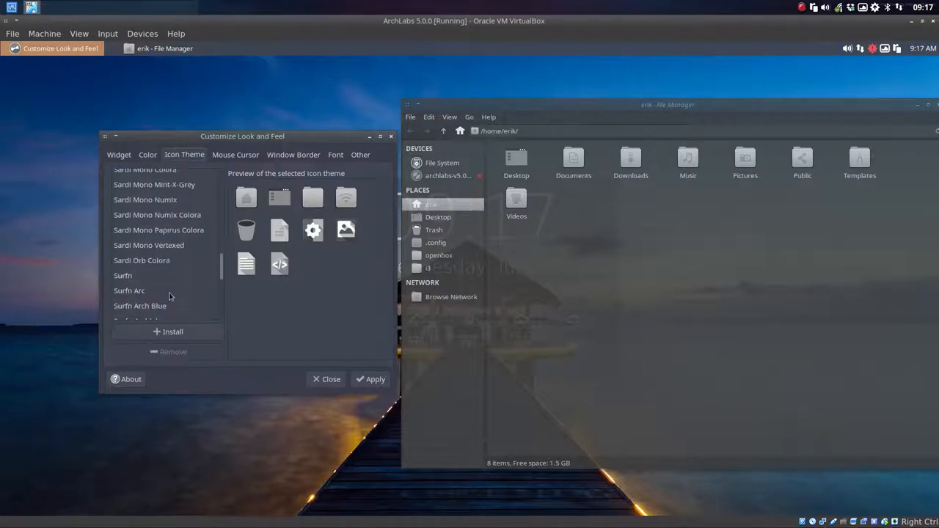
{"action": "scroll", "coordinate": [170, 295], "scroll_direction": "down", "scroll_amount": 2}
{"action": "scroll", "coordinate": [169, 295], "scroll_direction": "down", "scroll_amount": 3}
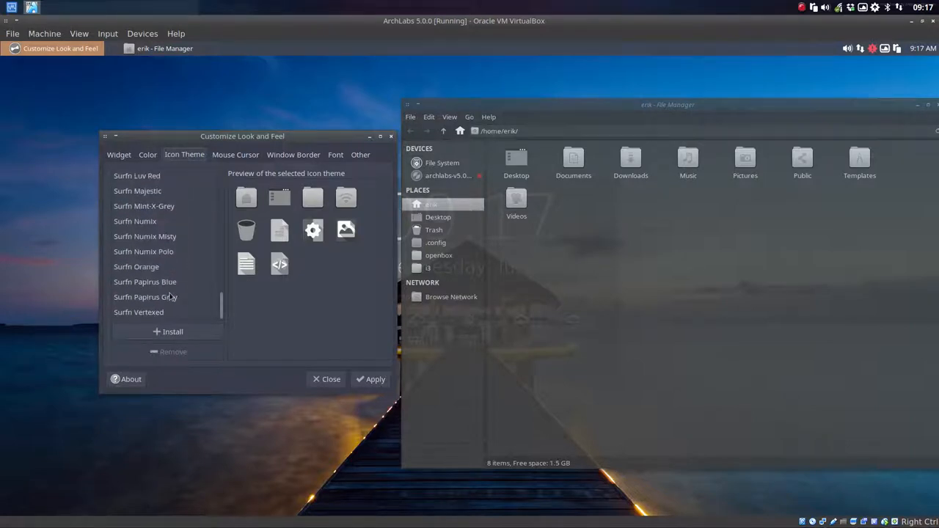
{"action": "scroll", "coordinate": [169, 297], "scroll_direction": "up", "scroll_amount": 3}
{"action": "scroll", "coordinate": [169, 296], "scroll_direction": "up", "scroll_amount": 3}
{"action": "scroll", "coordinate": [169, 296], "scroll_direction": "up", "scroll_amount": 3}
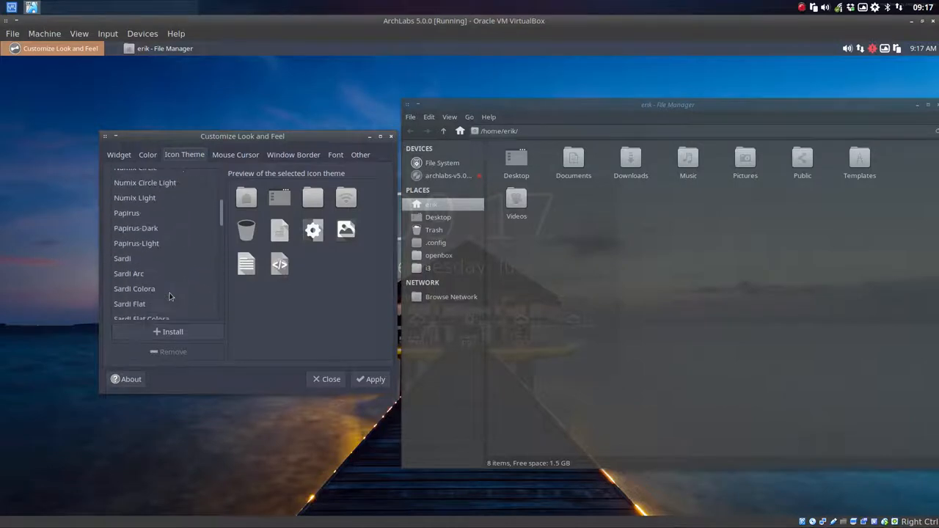
{"action": "scroll", "coordinate": [170, 296], "scroll_direction": "up", "scroll_amount": 1}
{"action": "scroll", "coordinate": [170, 296], "scroll_direction": "up", "scroll_amount": 1}
{"action": "scroll", "coordinate": [170, 297], "scroll_direction": "up", "scroll_amount": 1}
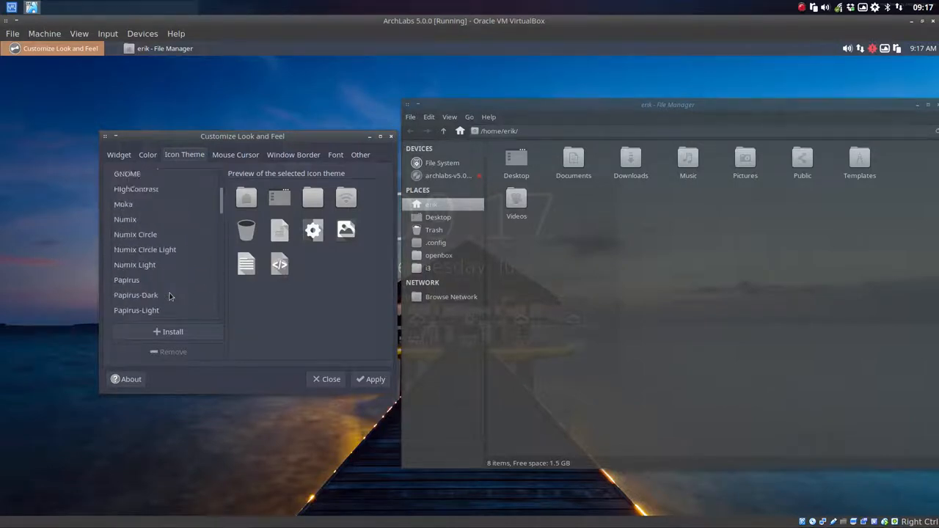
{"action": "scroll", "coordinate": [169, 296], "scroll_direction": "up", "scroll_amount": 2}
{"action": "scroll", "coordinate": [169, 296], "scroll_direction": "up", "scroll_amount": 1}
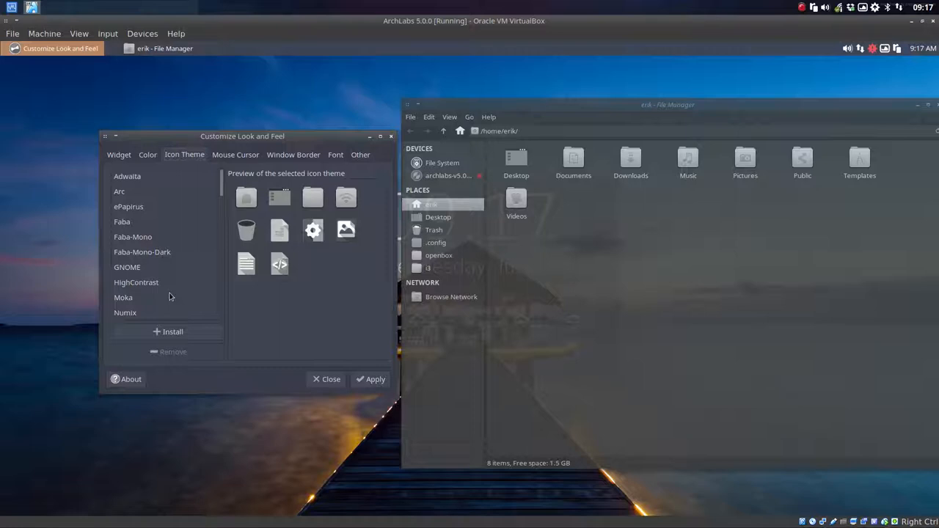
{"action": "scroll", "coordinate": [170, 296], "scroll_direction": "down", "scroll_amount": 3}
{"action": "scroll", "coordinate": [169, 296], "scroll_direction": "down", "scroll_amount": 3}
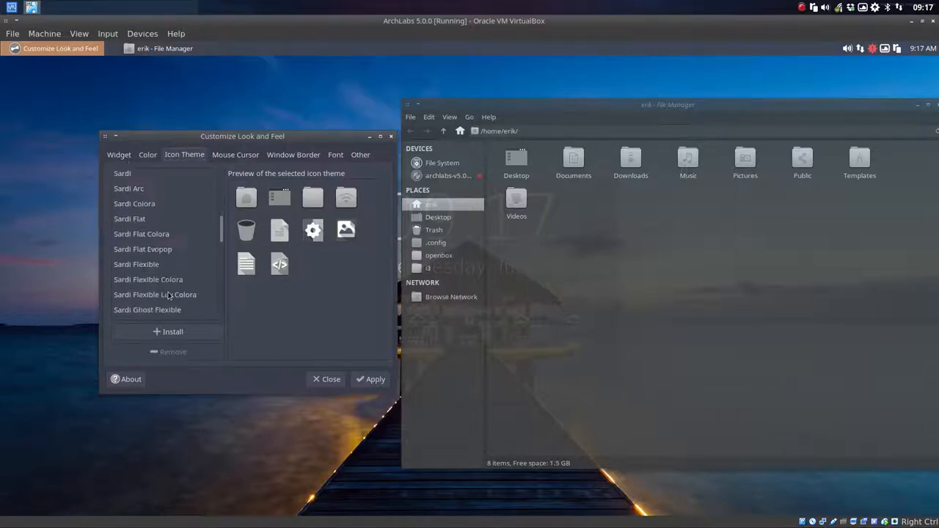
{"action": "scroll", "coordinate": [170, 296], "scroll_direction": "down", "scroll_amount": 3}
{"action": "scroll", "coordinate": [169, 295], "scroll_direction": "up", "scroll_amount": 2}
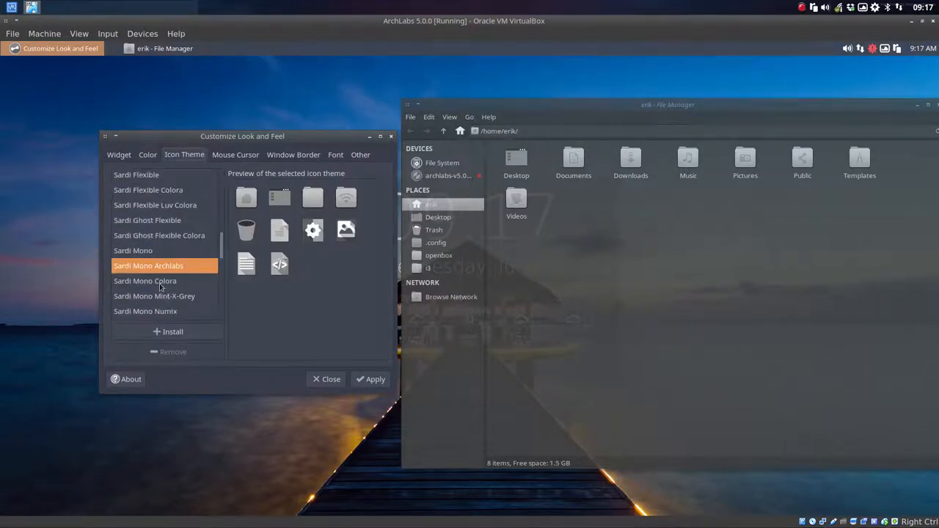
{"action": "left_click", "coordinate": [159, 313]}
{"action": "scroll", "coordinate": [159, 314], "scroll_direction": "down", "scroll_amount": 2}
{"action": "scroll", "coordinate": [163, 293], "scroll_direction": "down", "scroll_amount": 2}
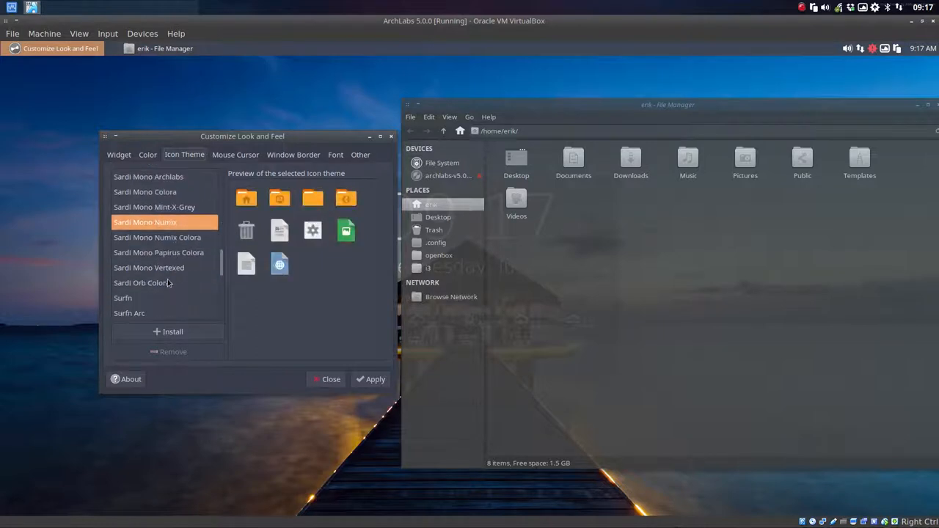
{"action": "left_click", "coordinate": [165, 272]}
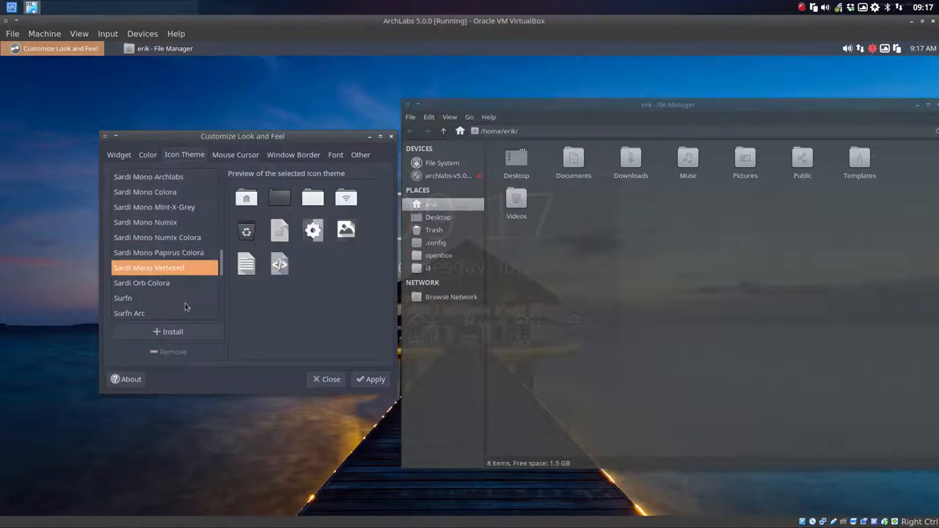
Step: Make Breeze Snow the cursor theme and apply the appearance changes
{"action": "left_click", "coordinate": [250, 157]}
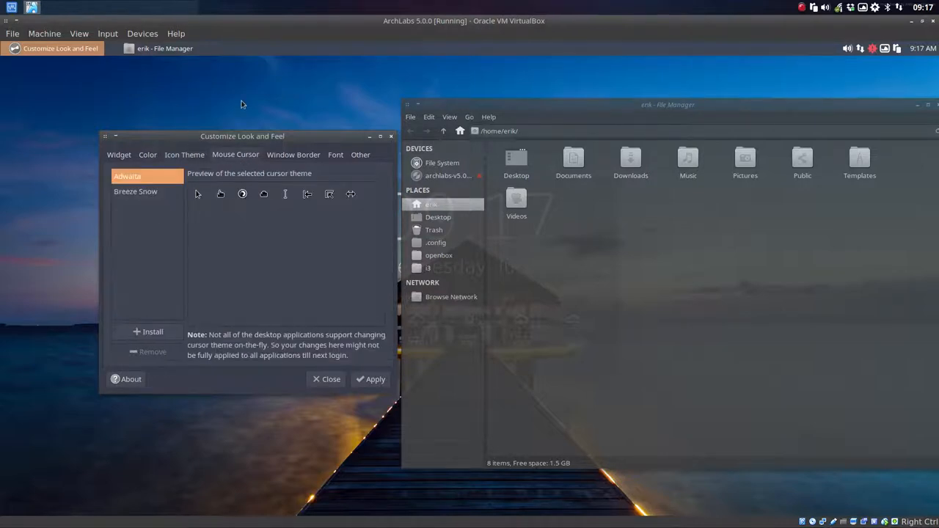
{"action": "left_click", "coordinate": [151, 194]}
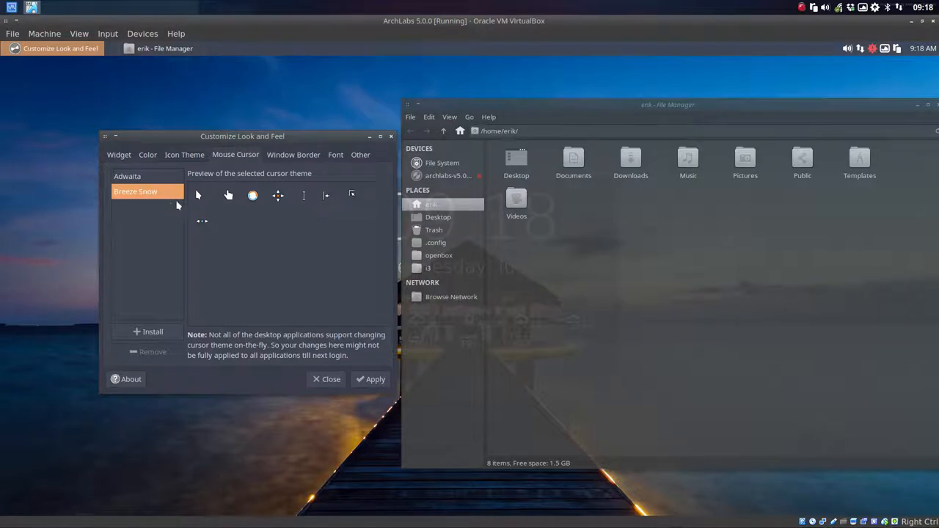
{"action": "left_click", "coordinate": [372, 382]}
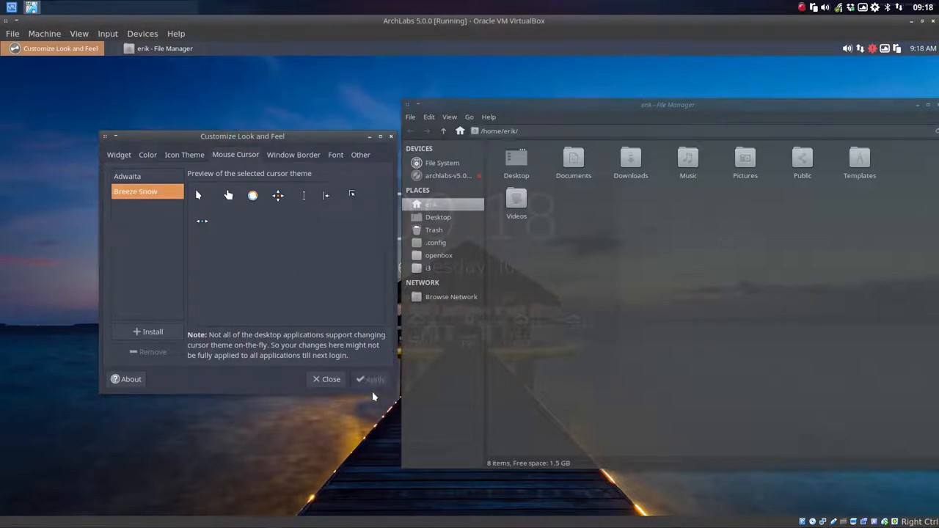
Step: Apply the caspian window border theme
{"action": "left_click", "coordinate": [291, 157]}
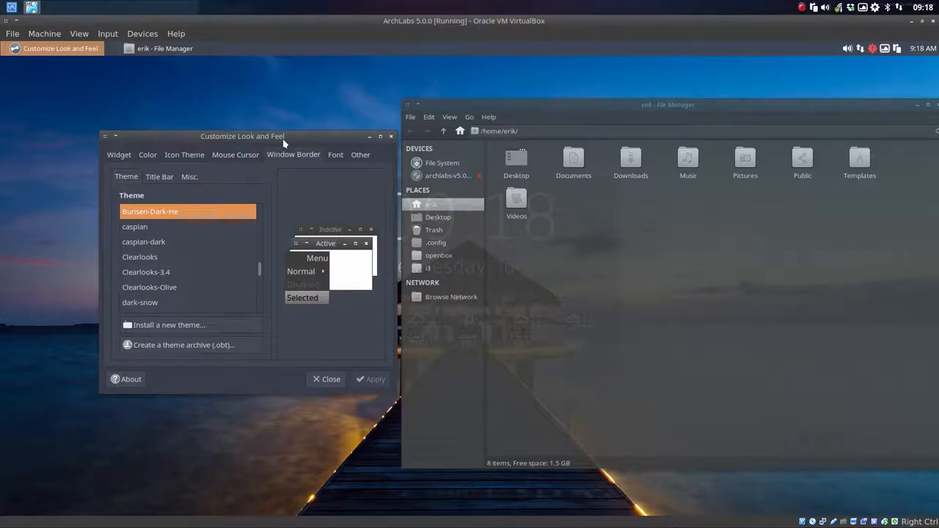
{"action": "left_click", "coordinate": [182, 226]}
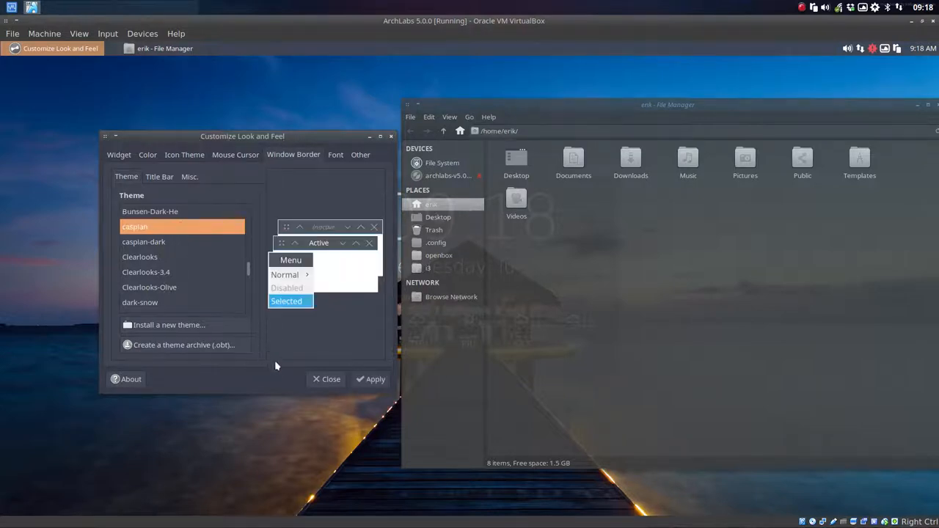
{"action": "left_click", "coordinate": [359, 382]}
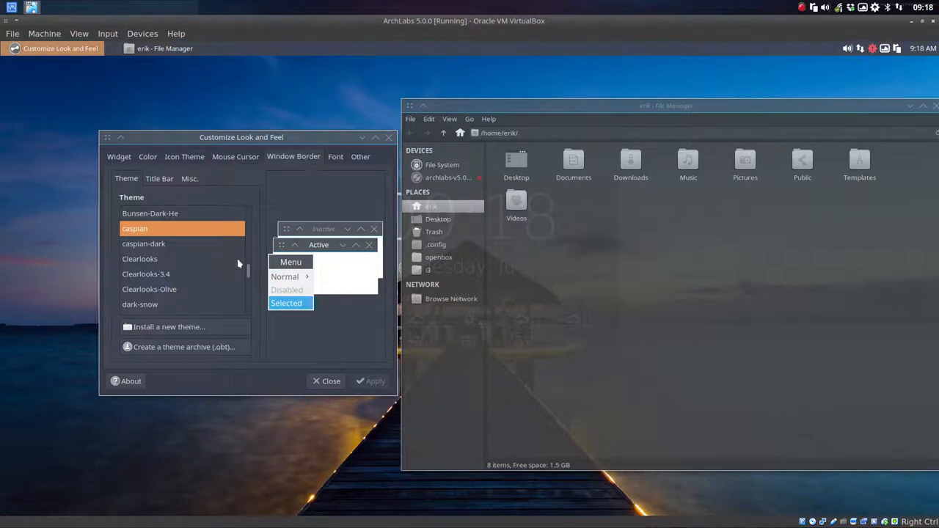
{"action": "left_click_drag", "start_coordinate": [249, 276], "coordinate": [249, 208]}
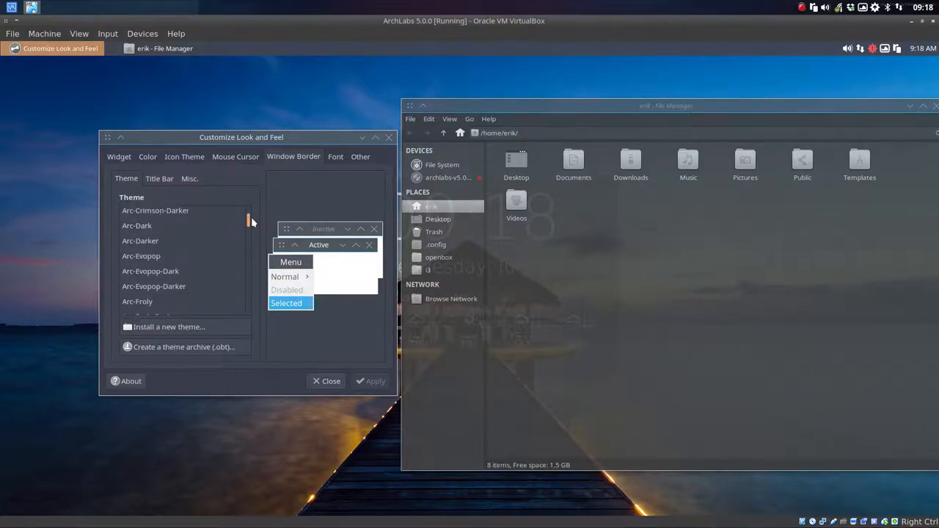
Step: Preview several Arc border themes and apply Arc-Tacao-Dark to the window borders
{"action": "left_click", "coordinate": [176, 249]}
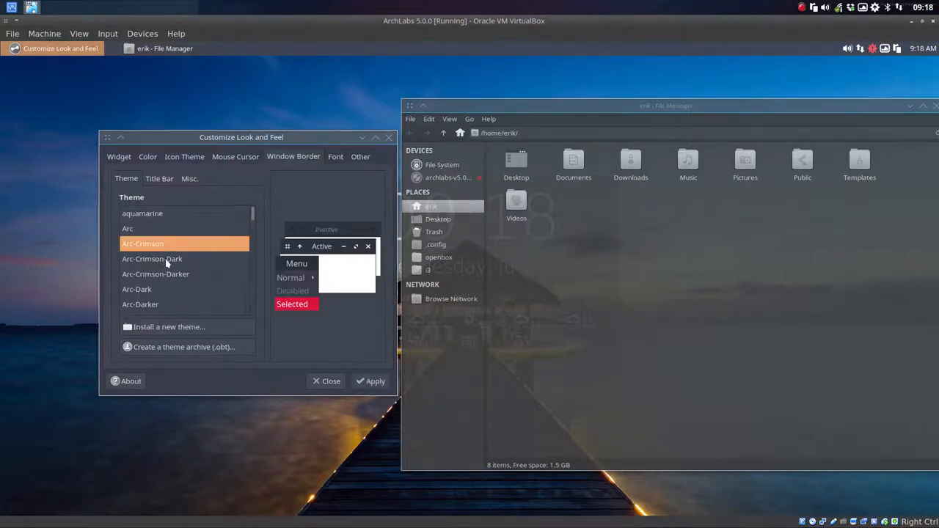
{"action": "left_click", "coordinate": [161, 263]}
{"action": "left_click", "coordinate": [164, 289]}
{"action": "scroll", "coordinate": [163, 257], "scroll_direction": "down", "scroll_amount": 3}
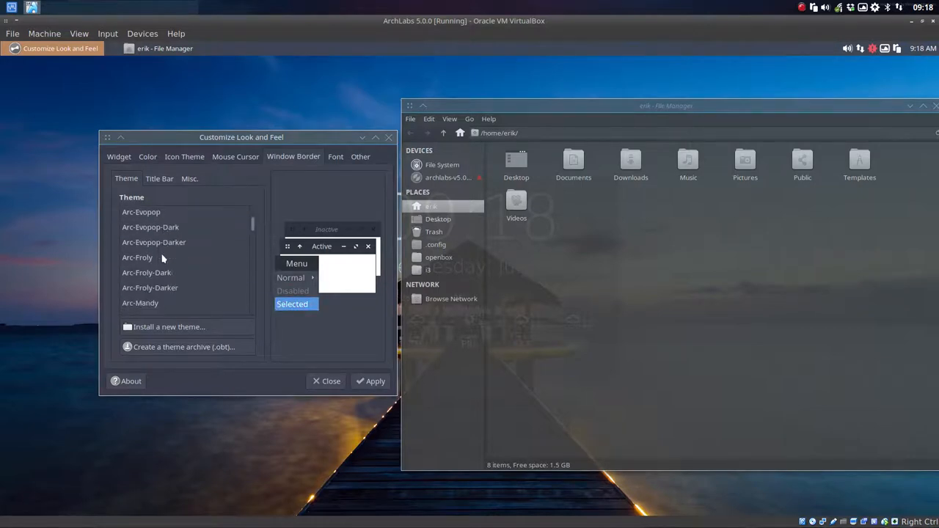
{"action": "scroll", "coordinate": [163, 255], "scroll_direction": "down", "scroll_amount": 2}
{"action": "scroll", "coordinate": [162, 254], "scroll_direction": "down", "scroll_amount": 1}
{"action": "scroll", "coordinate": [163, 255], "scroll_direction": "down", "scroll_amount": 2}
{"action": "scroll", "coordinate": [163, 254], "scroll_direction": "down", "scroll_amount": 1}
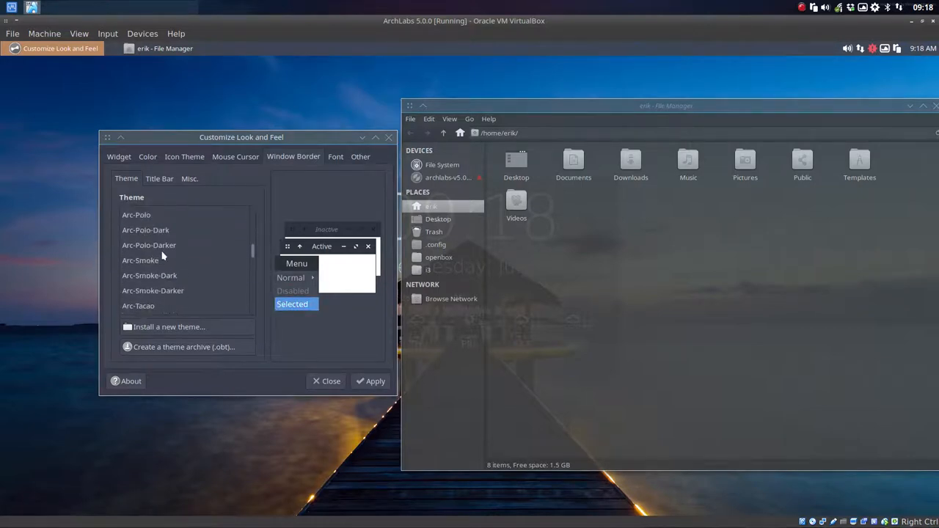
{"action": "scroll", "coordinate": [163, 254], "scroll_direction": "down", "scroll_amount": 1}
{"action": "left_click", "coordinate": [161, 268]}
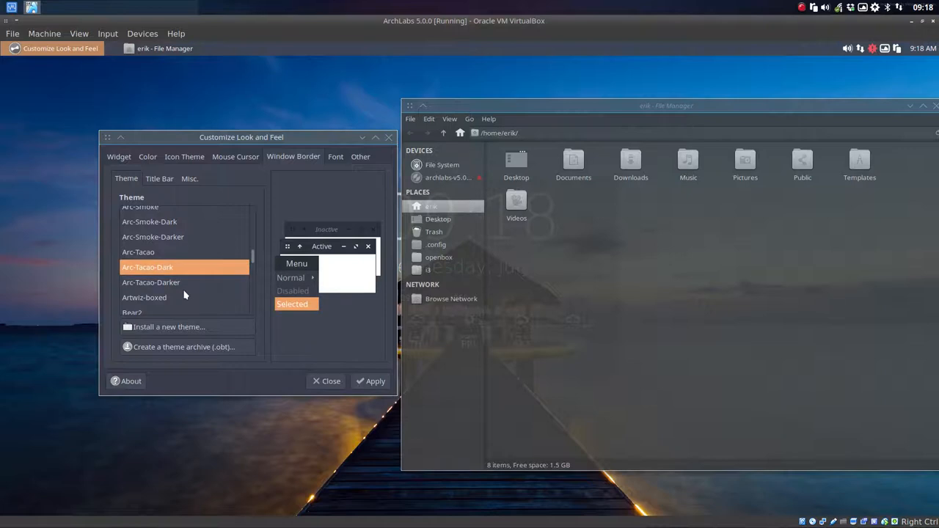
{"action": "left_click", "coordinate": [369, 383]}
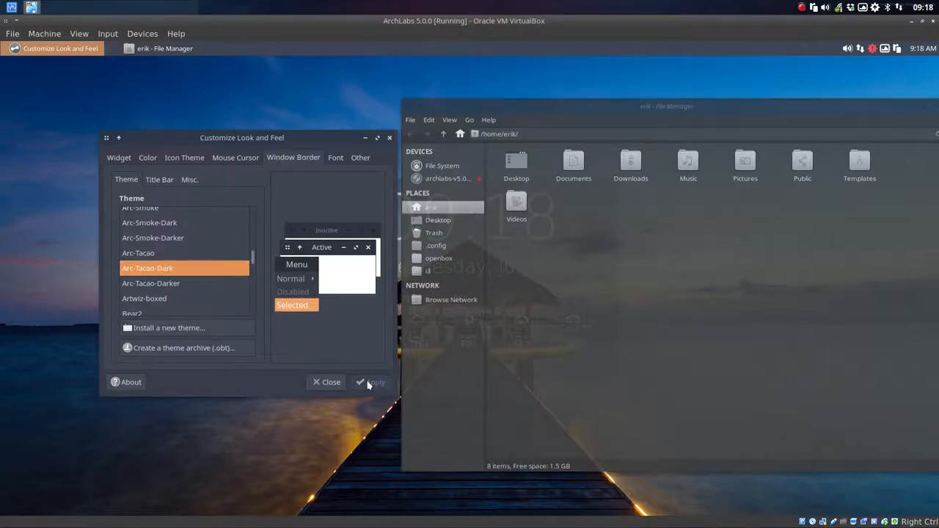
{"action": "scroll", "coordinate": [136, 257], "scroll_direction": "down", "scroll_amount": 2}
{"action": "scroll", "coordinate": [149, 251], "scroll_direction": "down", "scroll_amount": 1}
Step: Browse other window border themes with the arrow keys, landing on on-point
{"action": "left_click", "coordinate": [159, 235]}
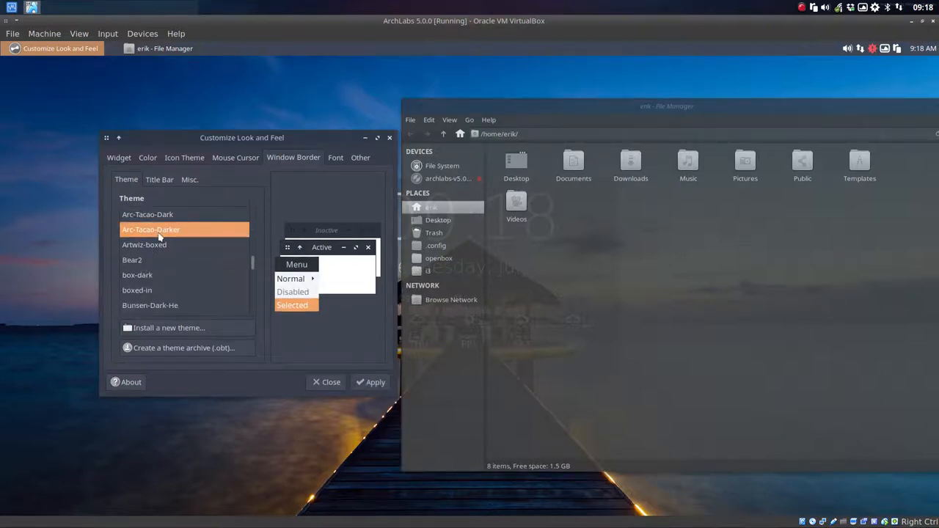
{"action": "key", "text": "Down"}
{"action": "key", "text": "Down"}
{"action": "key", "text": "Down"}
{"action": "key", "text": "Down"}
{"action": "key", "text": "Down"}
{"action": "key", "text": "Down"}
{"action": "key", "text": "Down"}
{"action": "key", "text": "Down"}
{"action": "key", "text": "Down"}
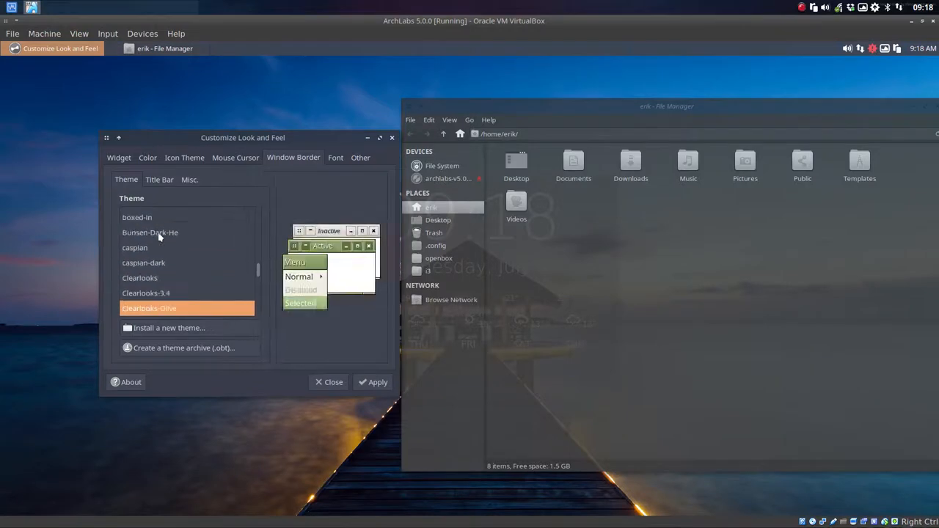
{"action": "key", "text": "Down"}
{"action": "key", "text": "Down"}
{"action": "key", "text": "Down"}
{"action": "key", "text": "Down"}
{"action": "key", "text": "Down"}
{"action": "key", "text": "Down"}
{"action": "key", "text": "Down"}
{"action": "key", "text": "Down"}
{"action": "key", "text": "Down"}
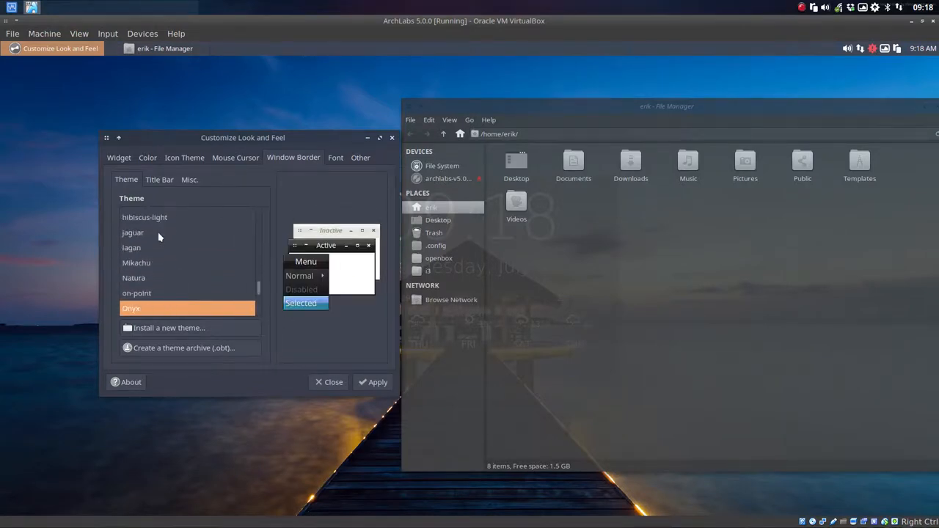
{"action": "key", "text": "Down"}
{"action": "key", "text": "Down"}
{"action": "key", "text": "Down"}
{"action": "key", "text": "Down"}
{"action": "key", "text": "Down"}
{"action": "key", "text": "Down"}
{"action": "key", "text": "Down"}
{"action": "key", "text": "Down"}
{"action": "key", "text": "Down"}
{"action": "key", "text": "Down"}
{"action": "key", "text": "Down"}
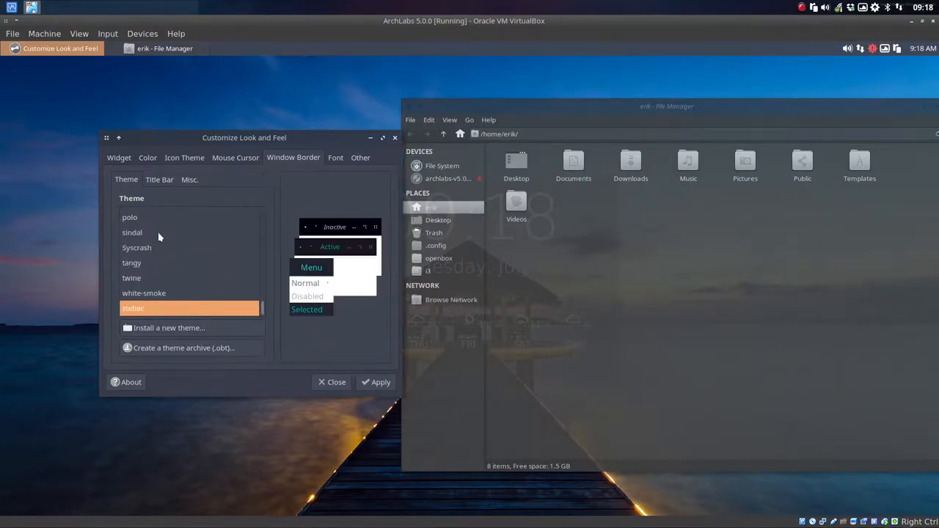
{"action": "key", "text": "Up"}
{"action": "key", "text": "Up"}
{"action": "key", "text": "Up"}
{"action": "key", "text": "Up"}
{"action": "key", "text": "Up"}
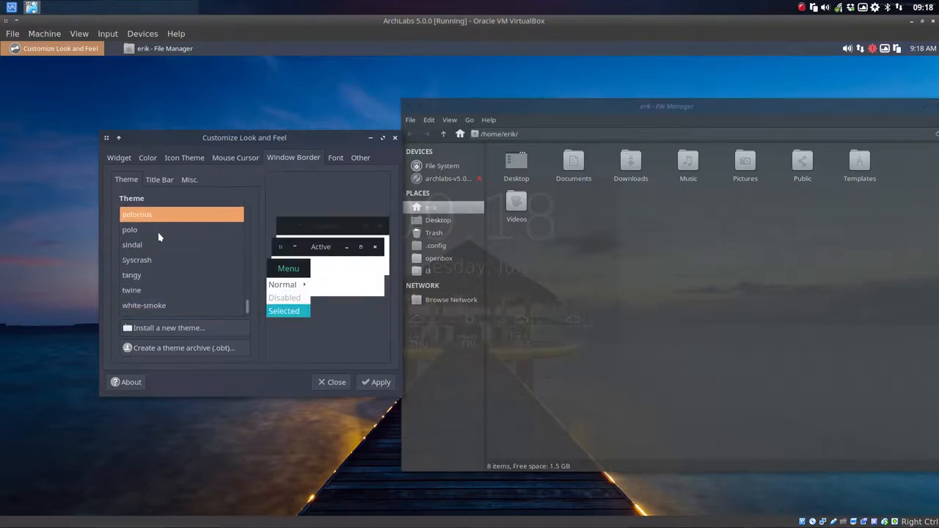
{"action": "key", "text": "Up"}
{"action": "key", "text": "Up"}
{"action": "key", "text": "Up"}
{"action": "key", "text": "Up"}
{"action": "key", "text": "Up"}
{"action": "key", "text": "Up"}
{"action": "key", "text": "Up"}
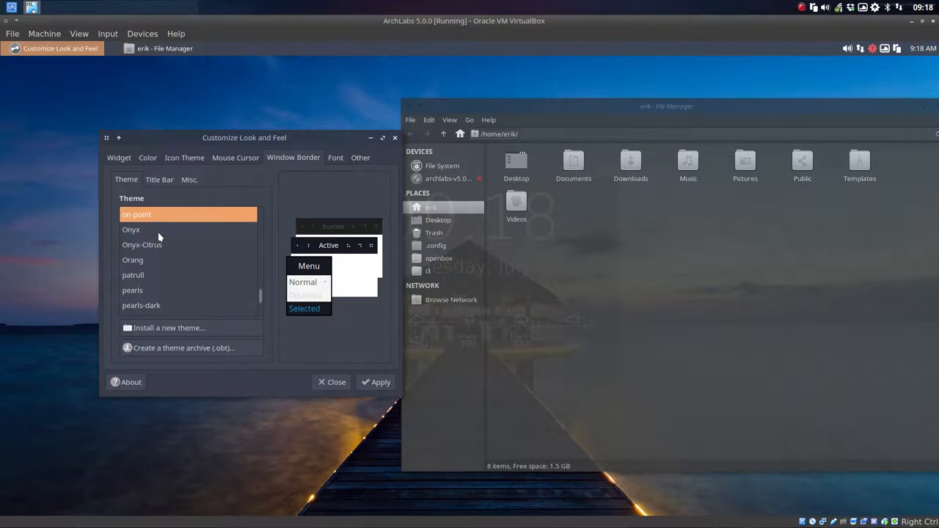
Step: Apply the on-point and then hibiscus-darker border themes, checking each on the desktop menu
{"action": "left_click", "coordinate": [364, 384]}
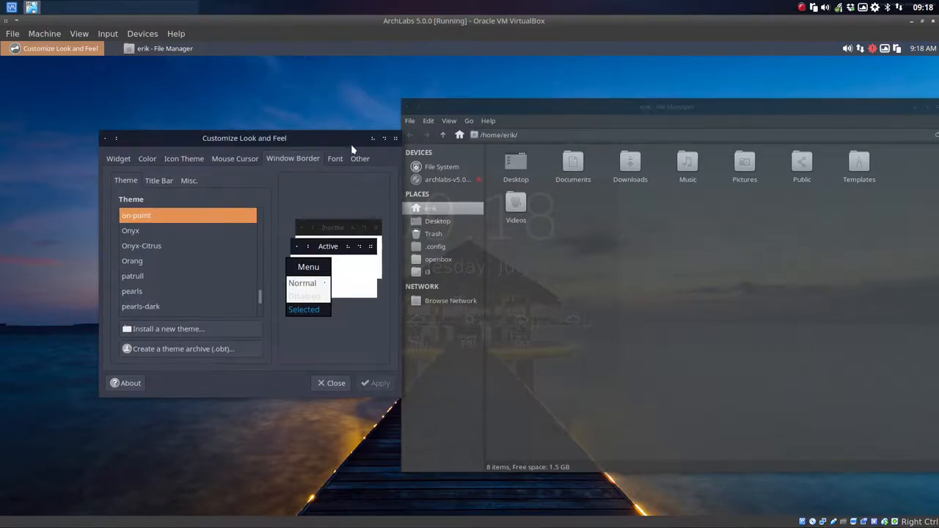
{"action": "right_click", "coordinate": [17, 310]}
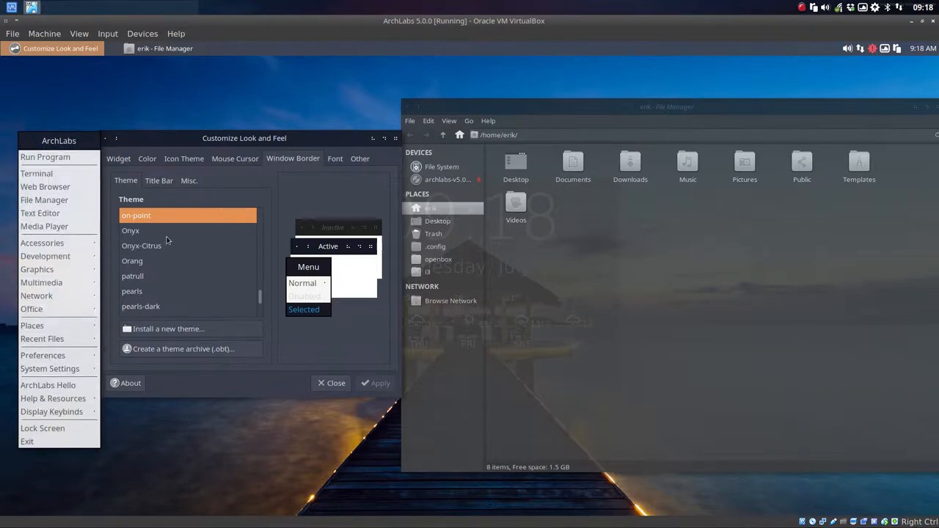
{"action": "scroll", "coordinate": [169, 267], "scroll_direction": "down", "scroll_amount": 1}
{"action": "scroll", "coordinate": [170, 267], "scroll_direction": "down", "scroll_amount": 4}
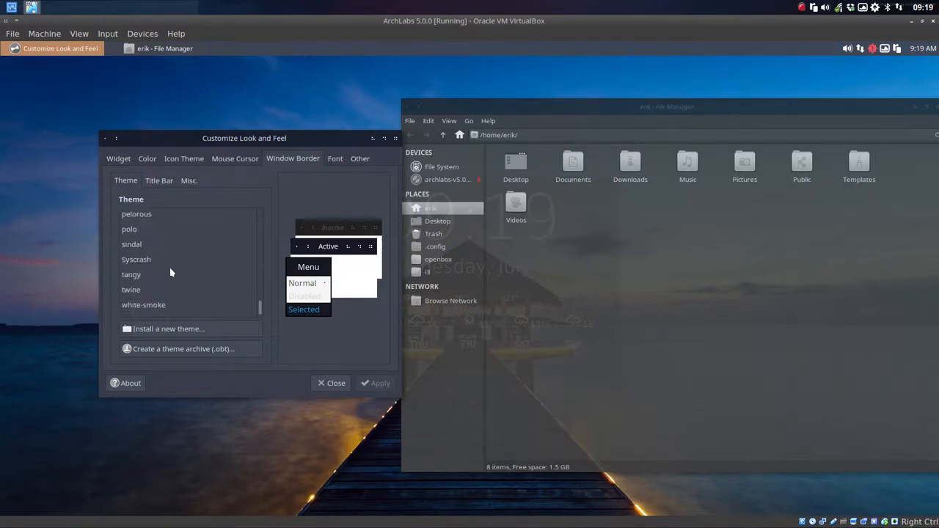
{"action": "scroll", "coordinate": [170, 271], "scroll_direction": "up", "scroll_amount": 1}
{"action": "scroll", "coordinate": [169, 272], "scroll_direction": "up", "scroll_amount": 5}
{"action": "scroll", "coordinate": [170, 272], "scroll_direction": "up", "scroll_amount": 3}
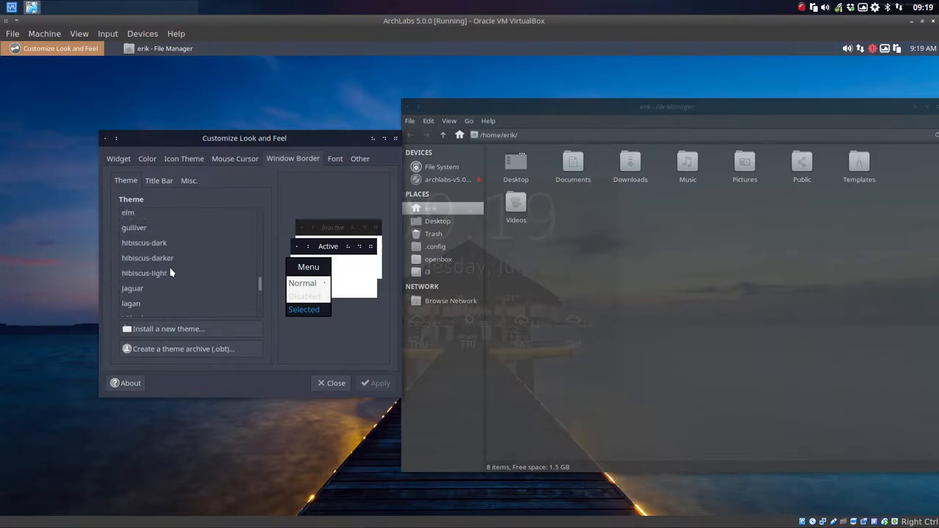
{"action": "scroll", "coordinate": [169, 271], "scroll_direction": "down", "scroll_amount": 1}
{"action": "left_click", "coordinate": [168, 241]}
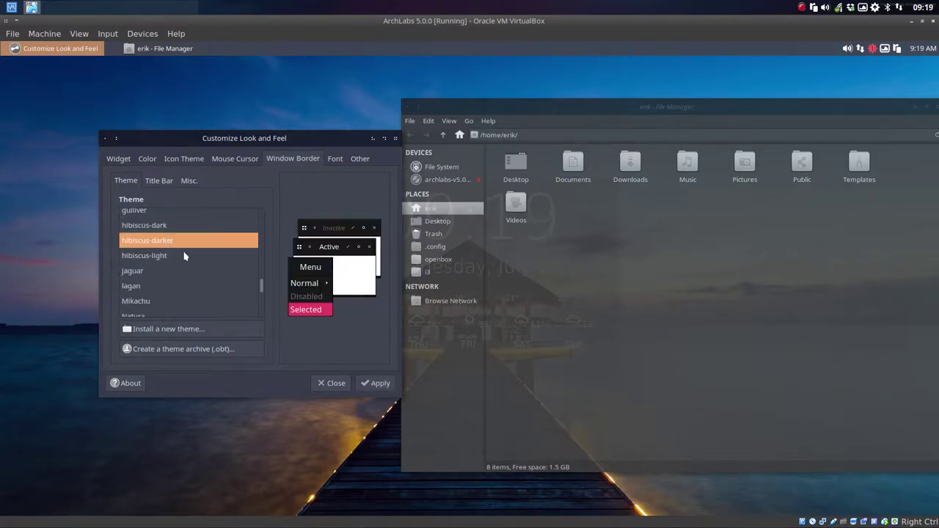
{"action": "left_click", "coordinate": [369, 388]}
{"action": "right_click", "coordinate": [65, 259]}
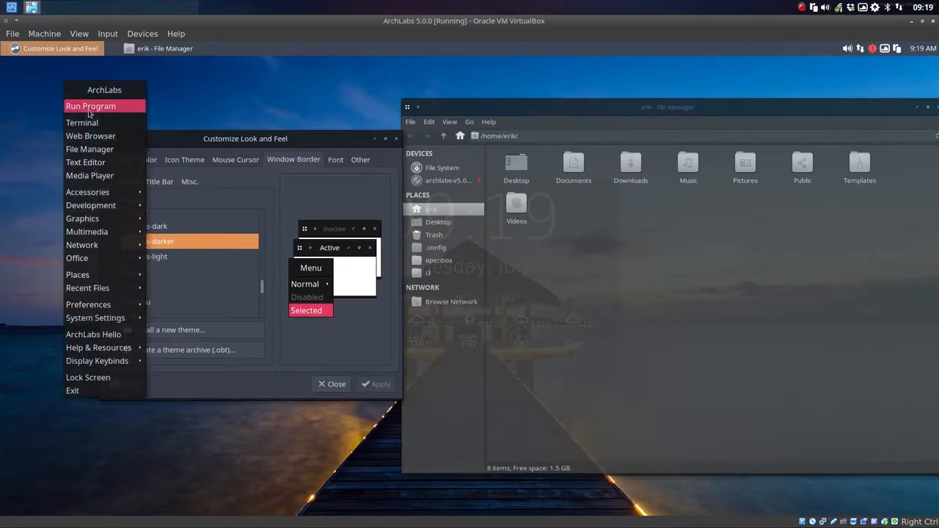
{"action": "left_click", "coordinate": [349, 340]}
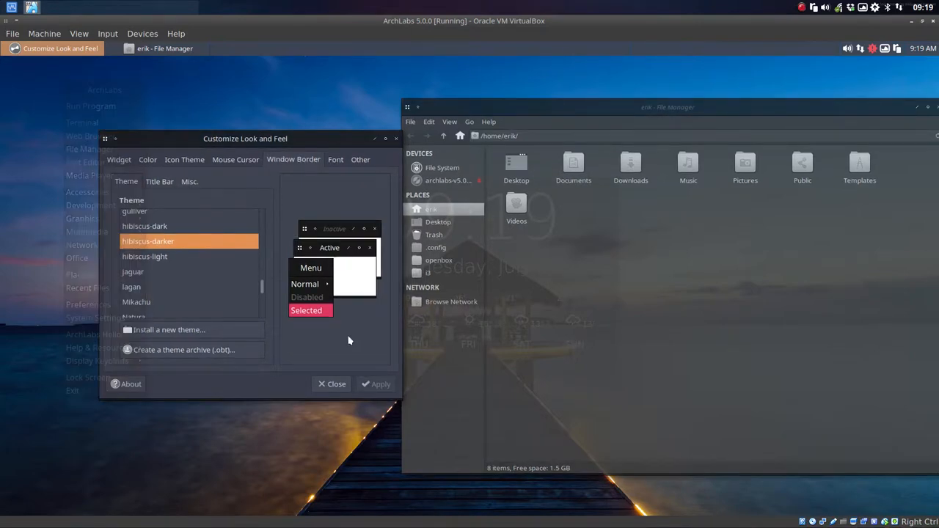
Step: Apply the dark-snow border theme and check it on the desktop menu
{"action": "left_click", "coordinate": [188, 227]}
{"action": "scroll", "coordinate": [189, 235], "scroll_direction": "up", "scroll_amount": 3}
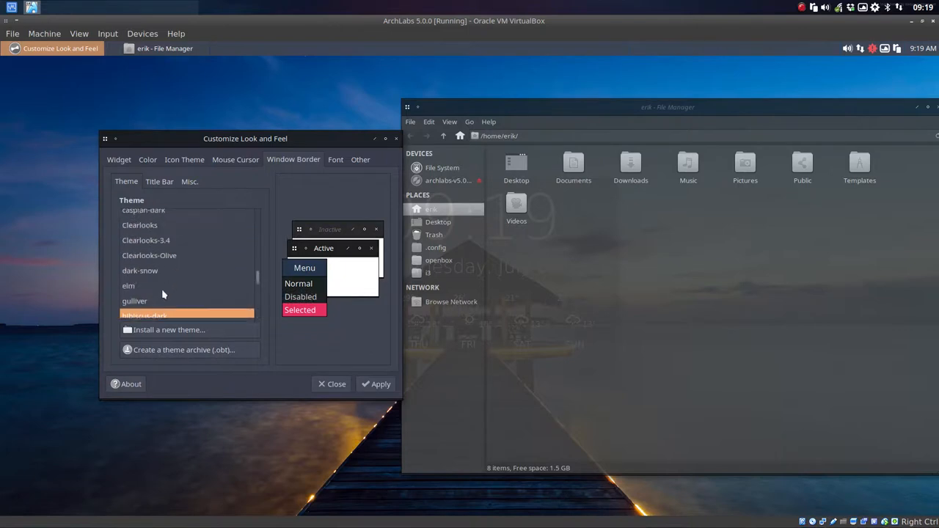
{"action": "left_click", "coordinate": [154, 270]}
{"action": "left_click", "coordinate": [375, 384]}
{"action": "right_click", "coordinate": [55, 290]}
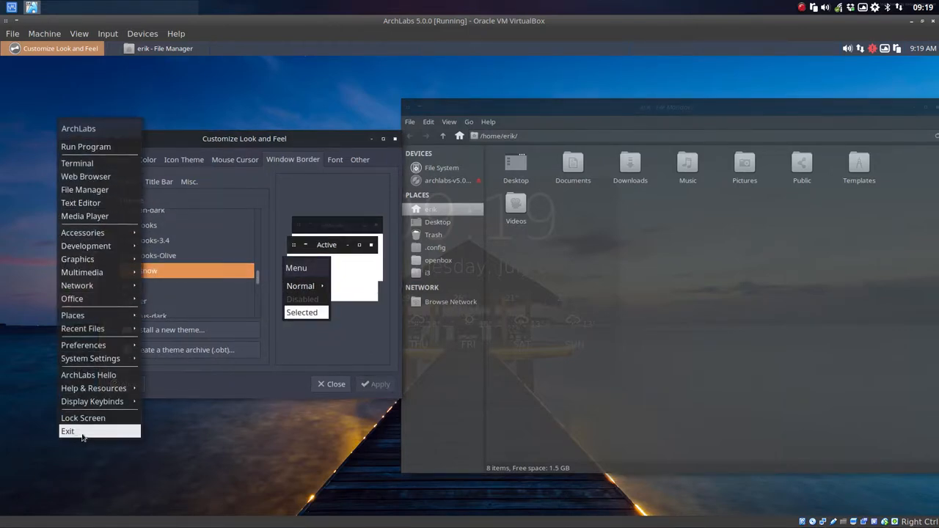
{"action": "left_click", "coordinate": [139, 132]}
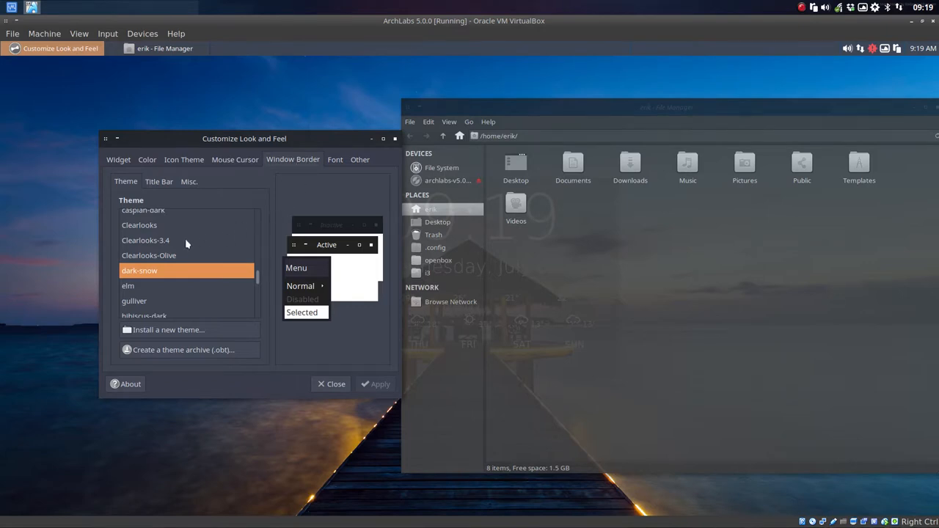
{"action": "scroll", "coordinate": [184, 240], "scroll_direction": "up", "scroll_amount": 5}
Step: Restore Arc-Tacao-Dark window borders and show the desktop's Preferences menu of appearance tools
{"action": "left_click", "coordinate": [161, 287]}
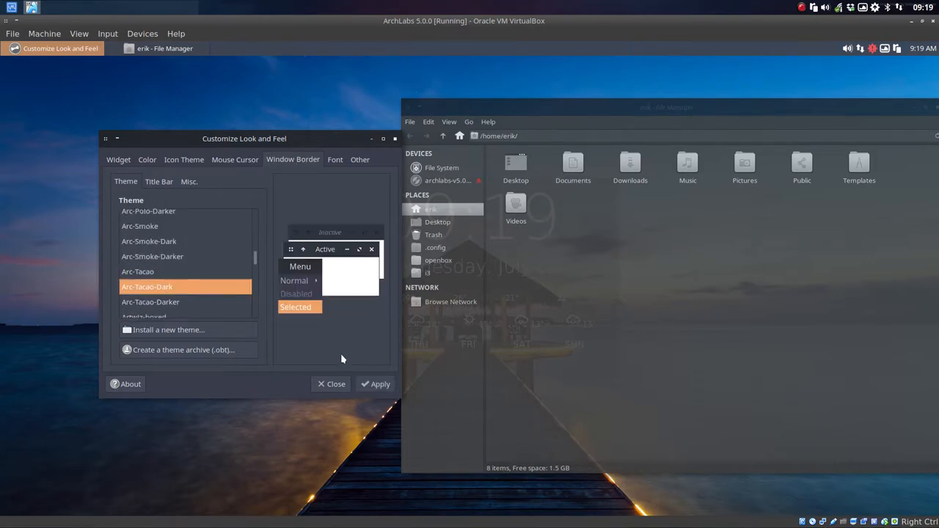
{"action": "left_click", "coordinate": [372, 384]}
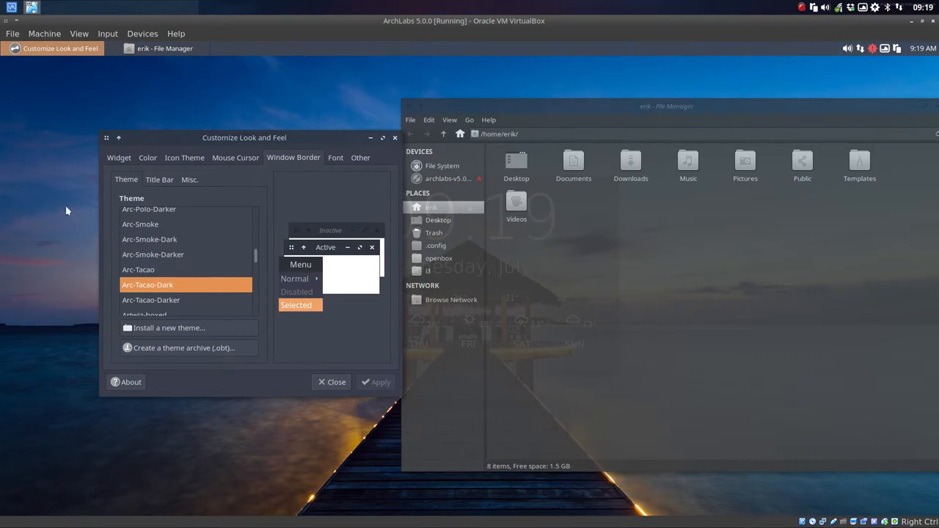
{"action": "left_click", "coordinate": [335, 157]}
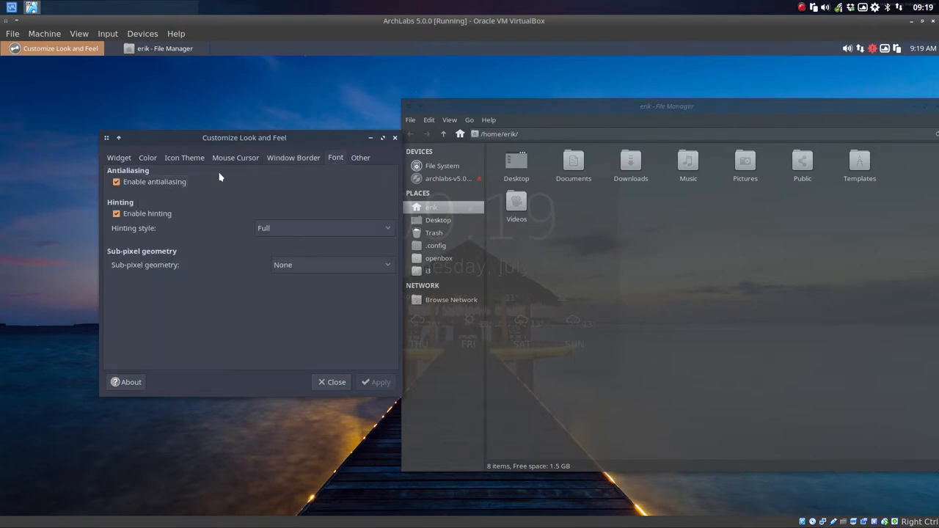
{"action": "right_click", "coordinate": [47, 264]}
{"action": "mouse_move", "coordinate": [73, 325]}
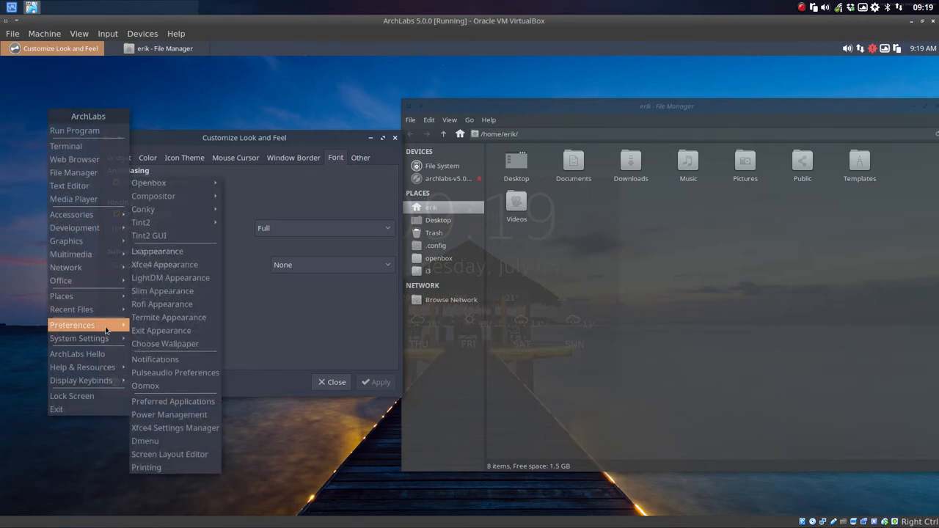